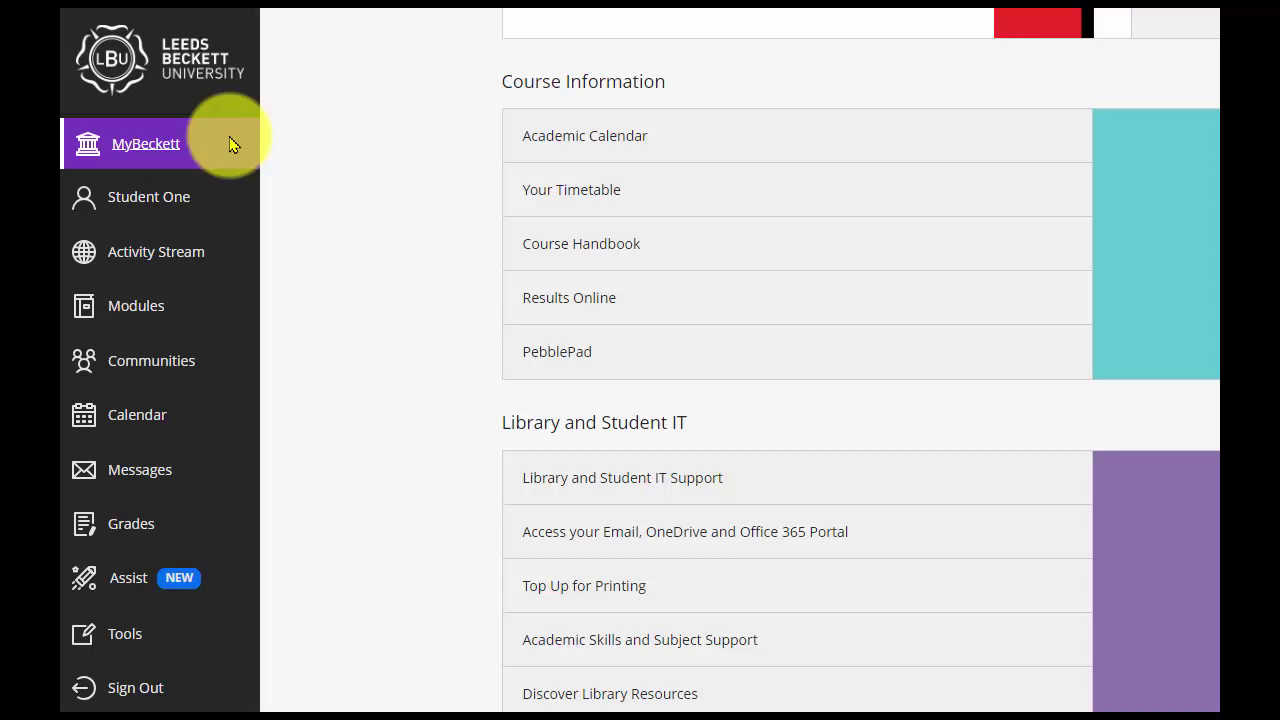
Go to Modules, open the Example Module, and show its Assignments page
left_click(176, 306)
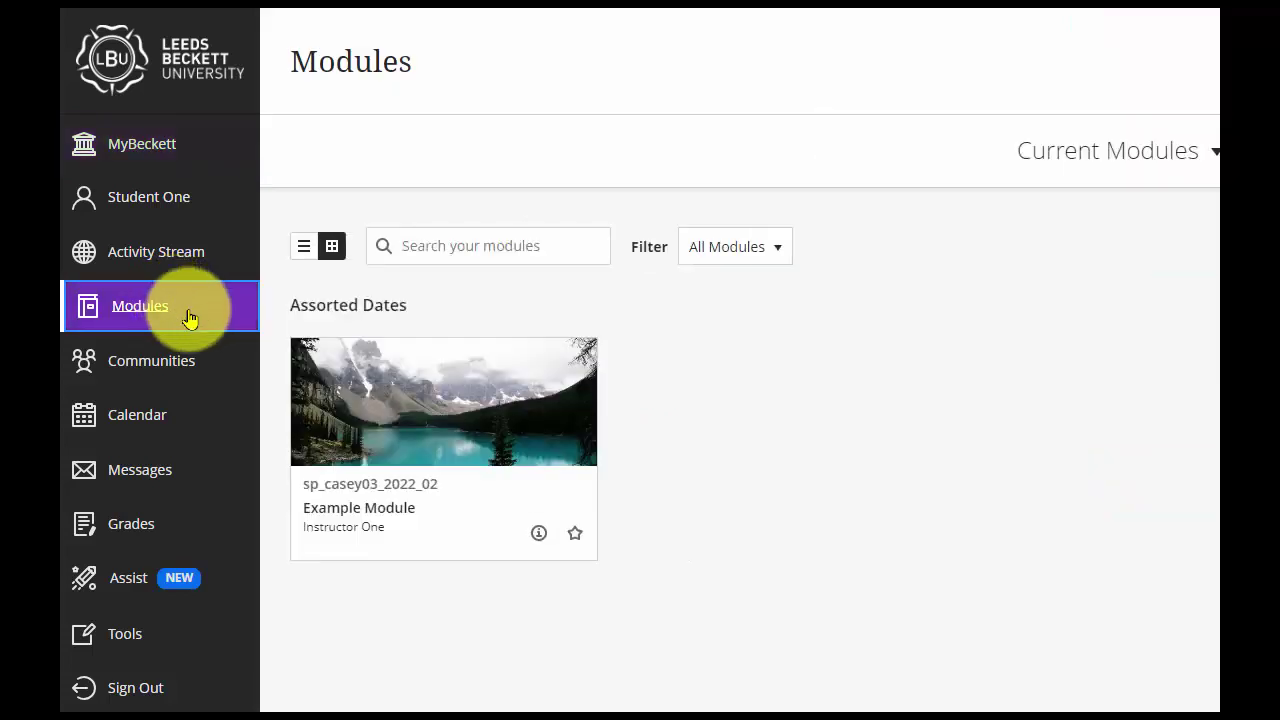
left_click(409, 396)
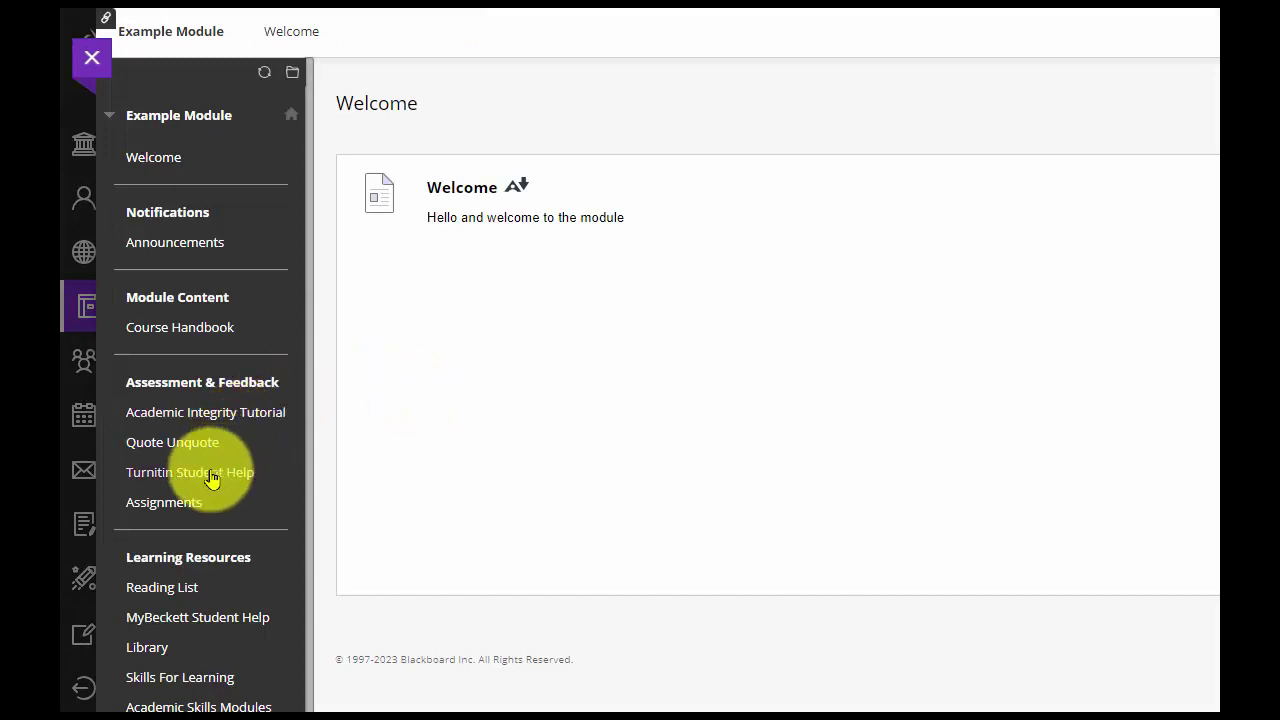
left_click(200, 503)
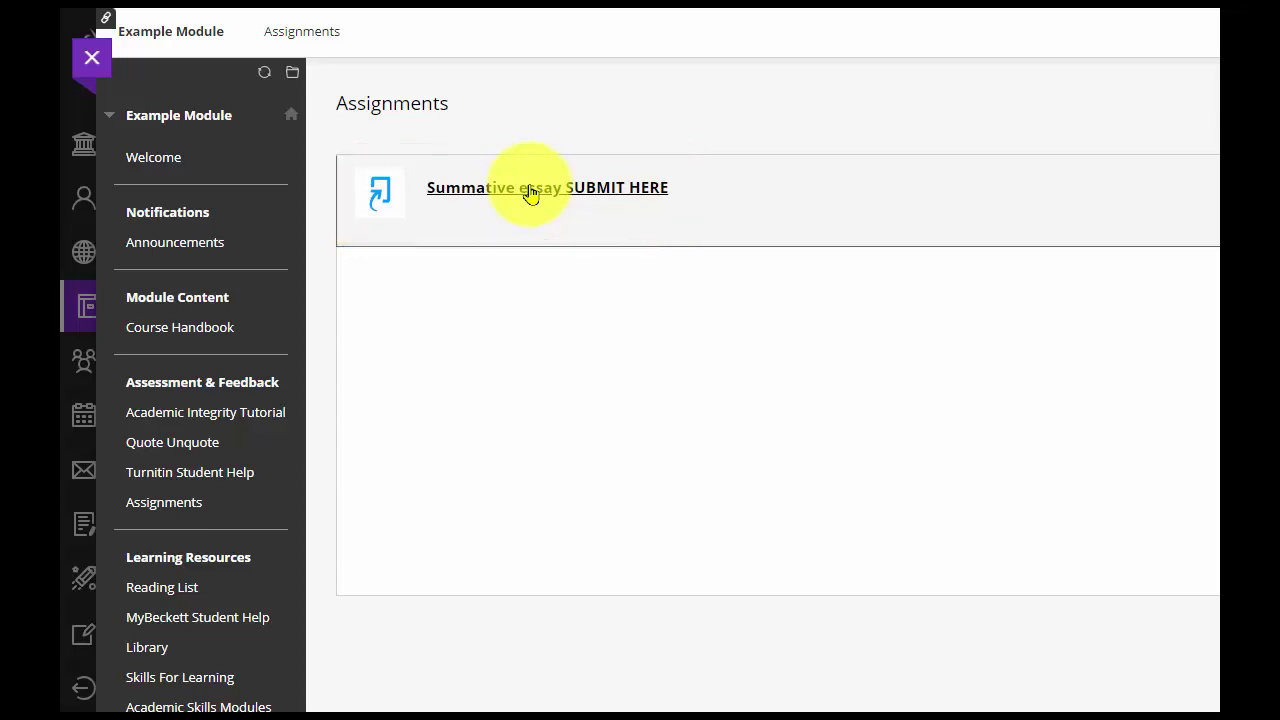
Open Summative essay SUBMIT HERE and expand its dates, points and settings
left_click(530, 193)
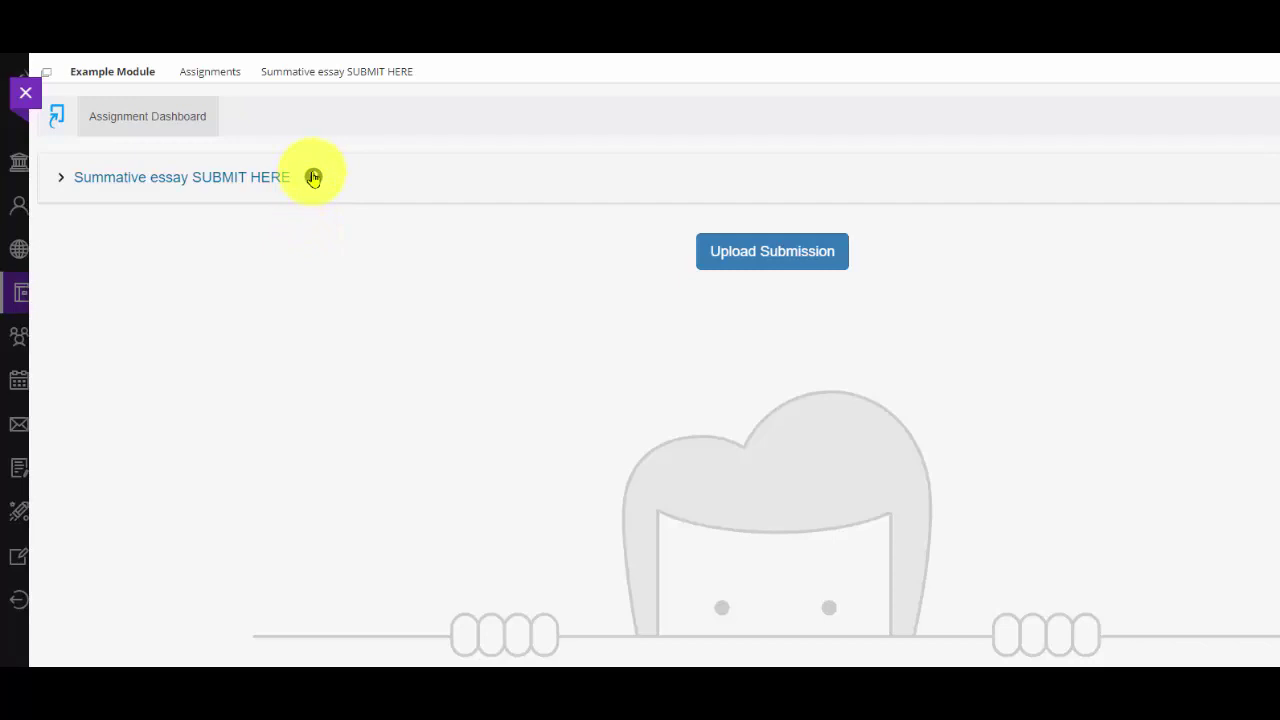
left_click(313, 177)
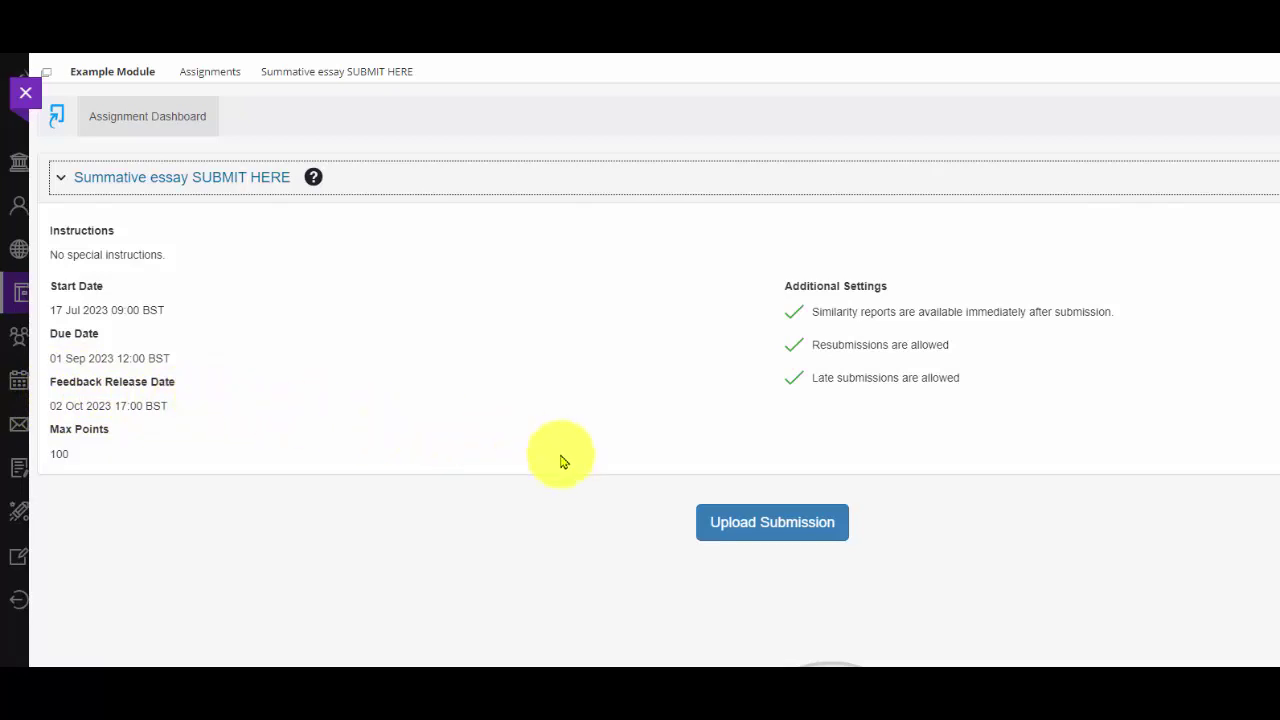
Start an upload submission titled 'Summative essay', glancing at the Text Input and Cloud tabs
left_click(787, 528)
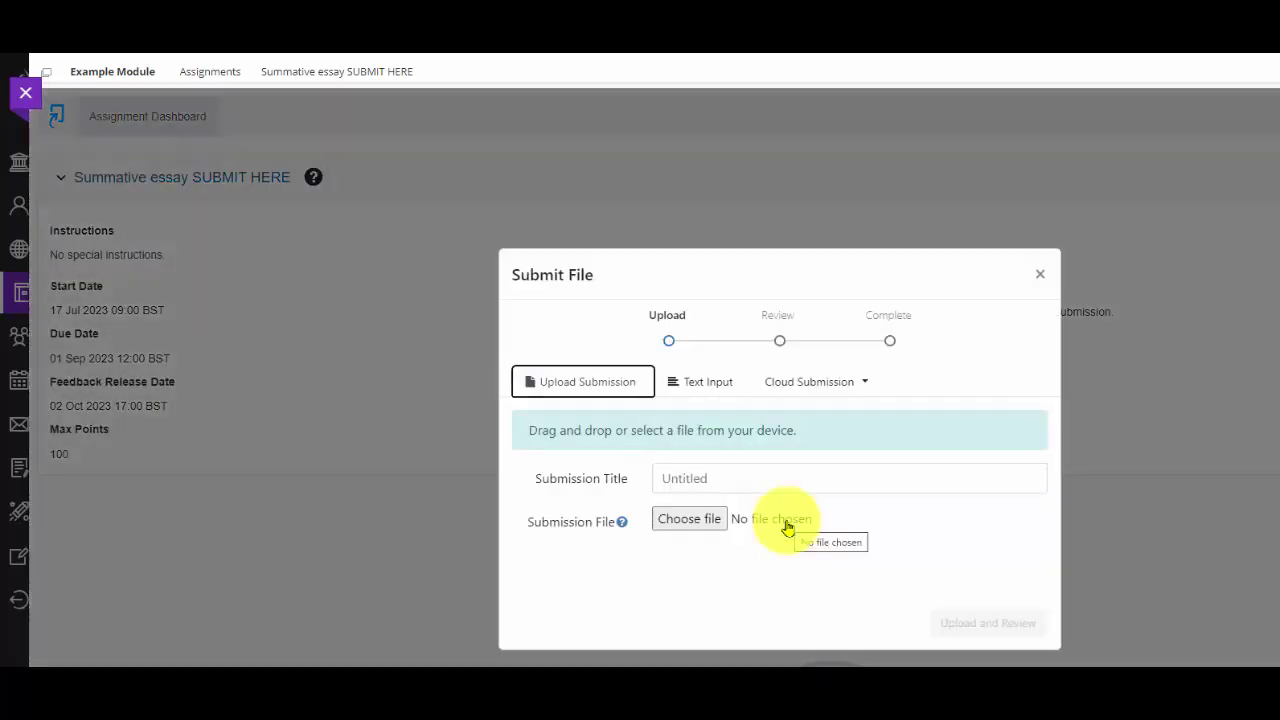
left_click(722, 476)
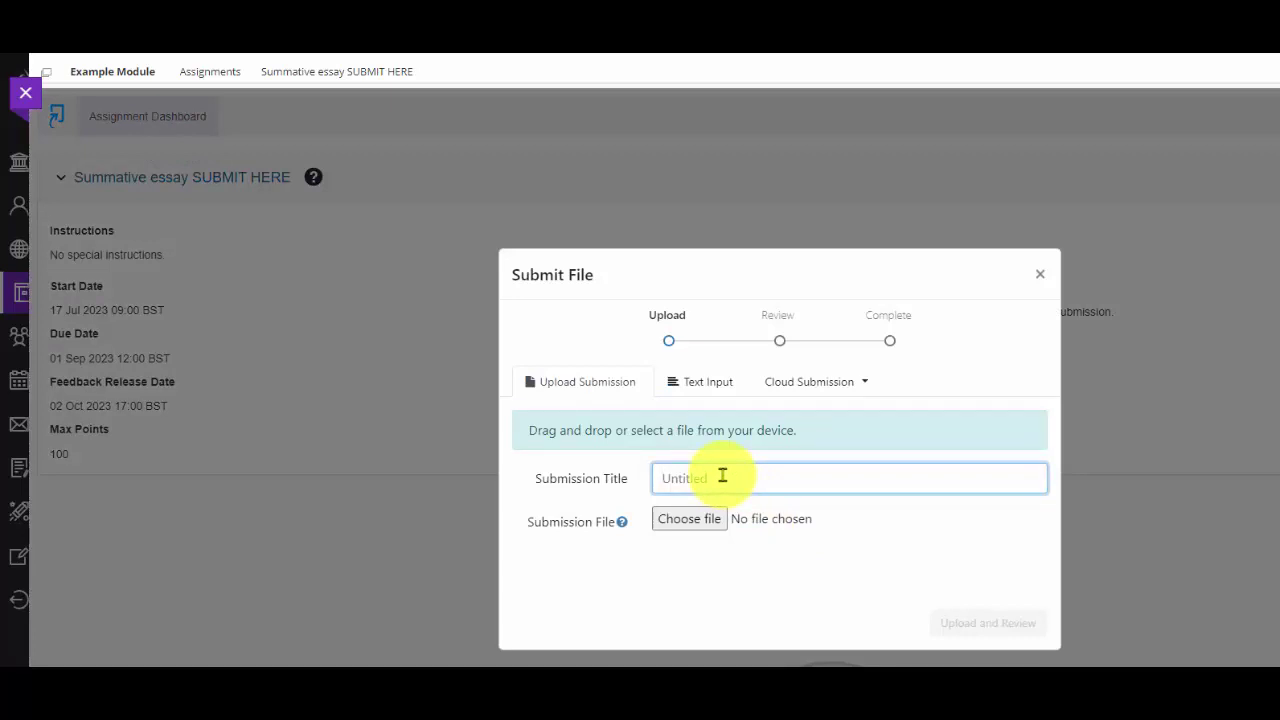
type("S")
type("ummativ")
type("e essay")
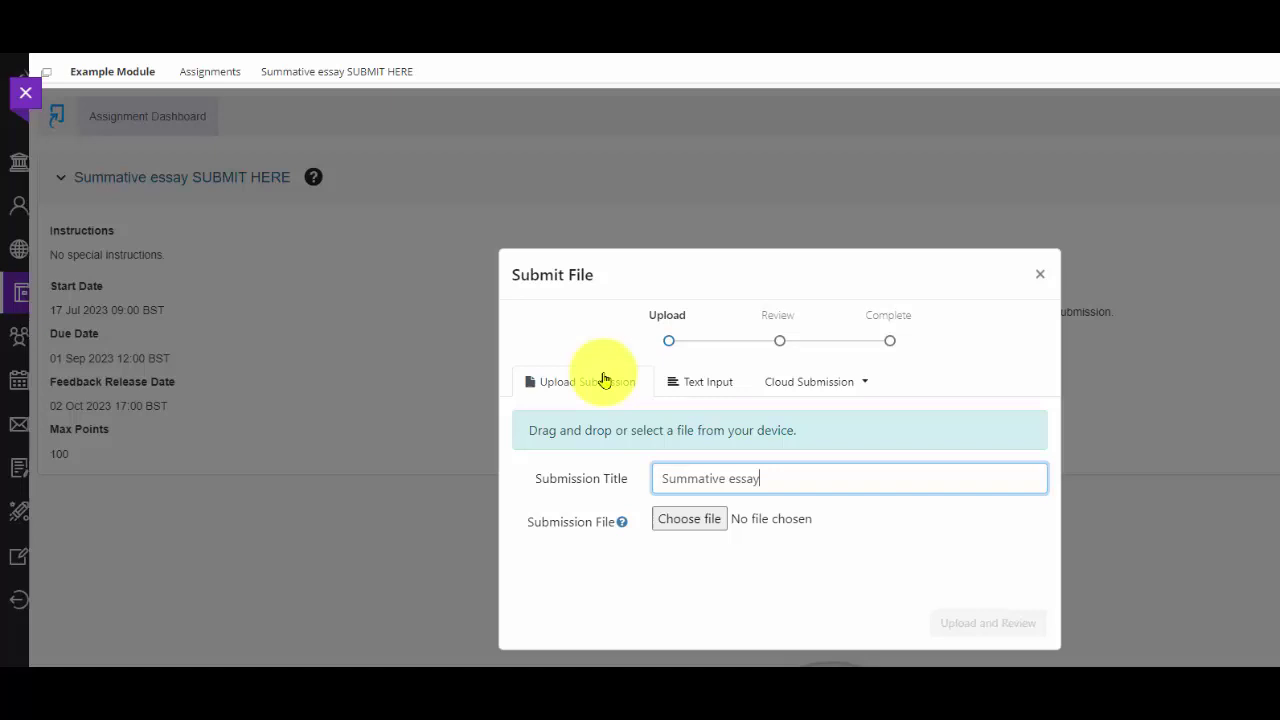
left_click(708, 381)
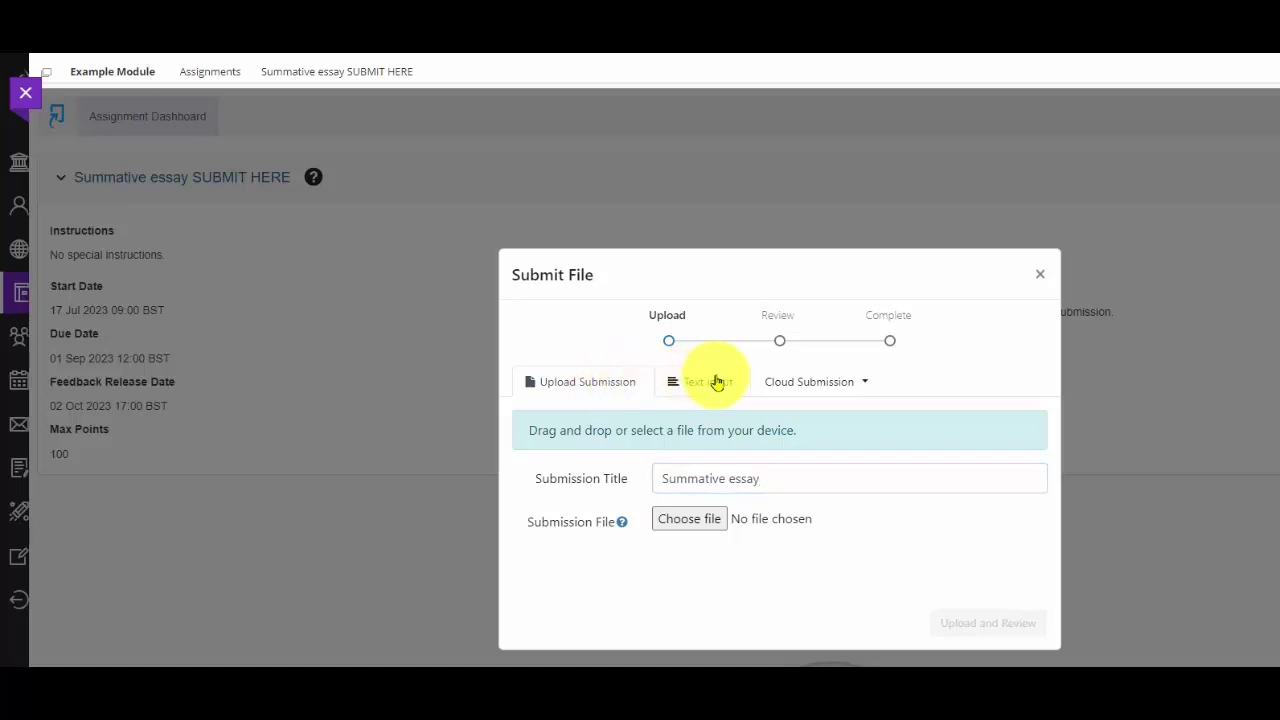
left_click(808, 384)
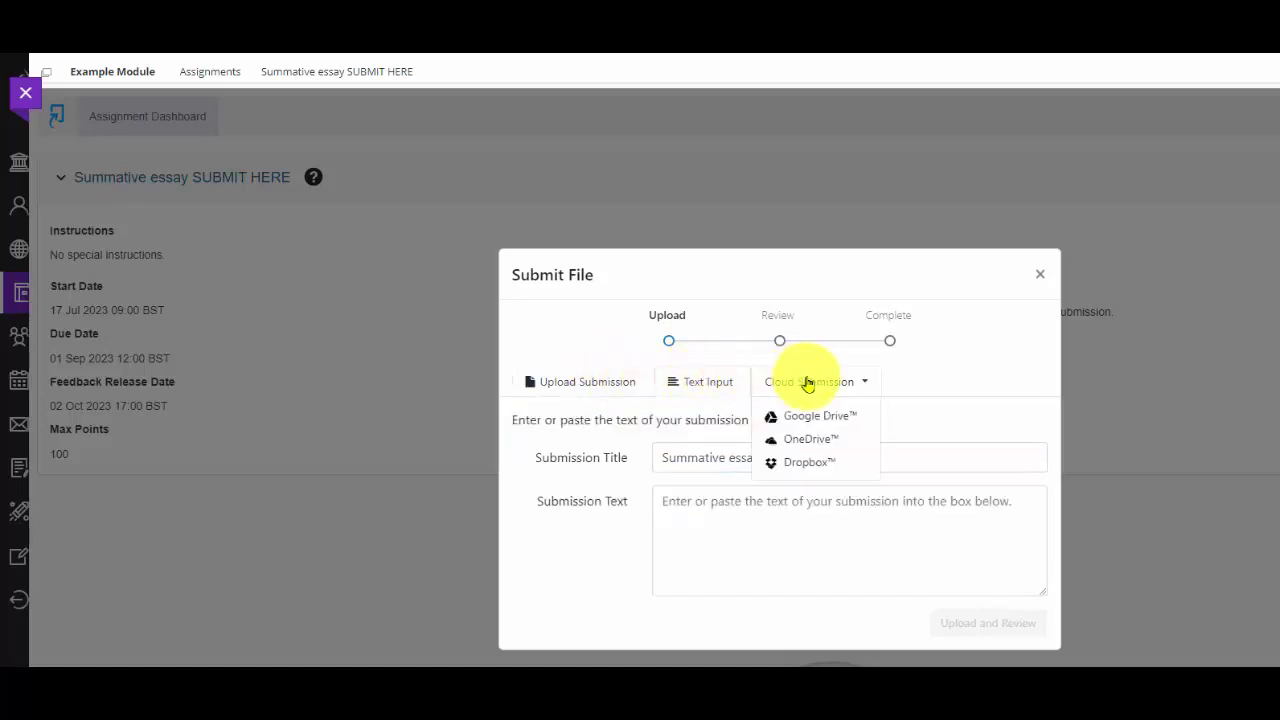
left_click(590, 379)
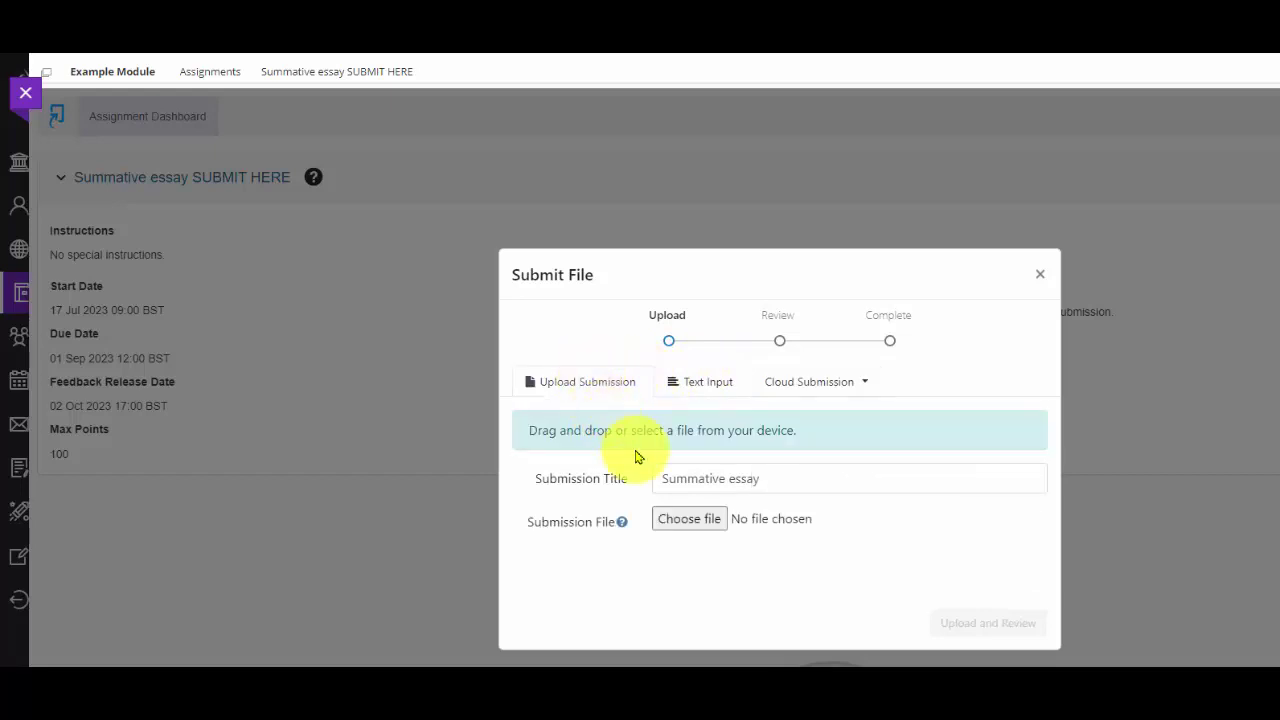
Attach Test Assignment c1234567.docx as the submission file
left_click(683, 524)
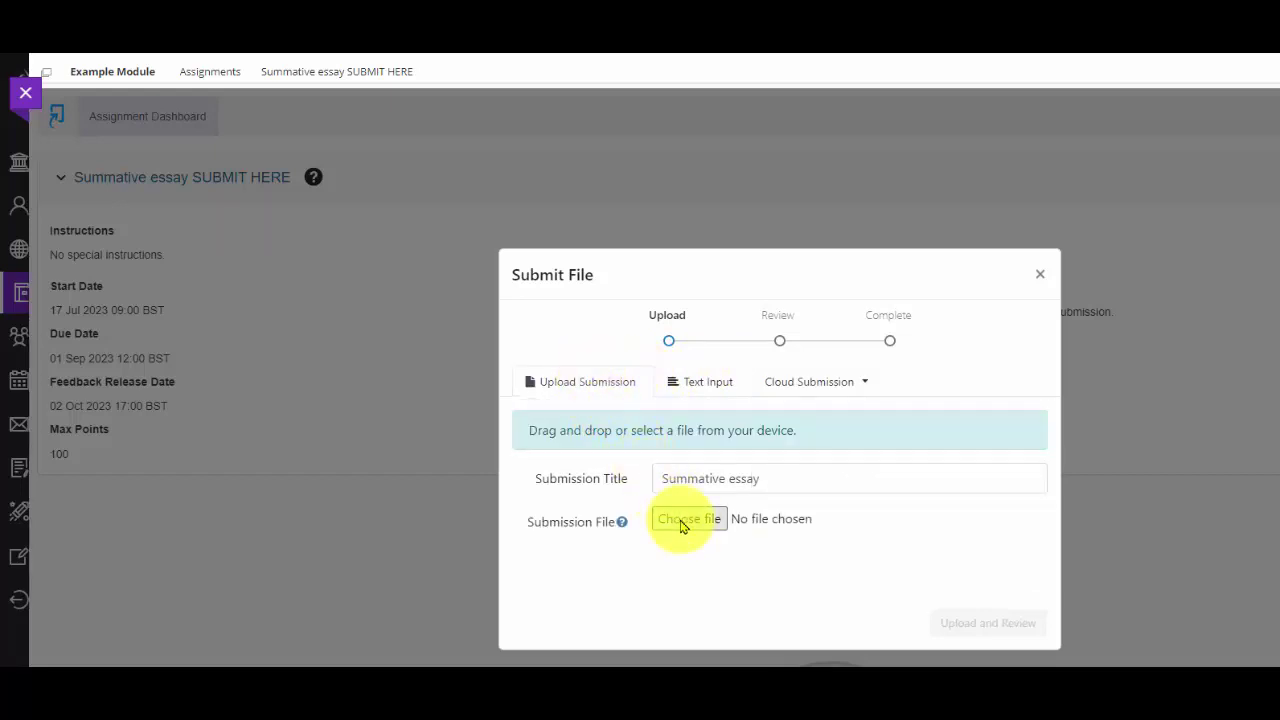
left_click(2, 610)
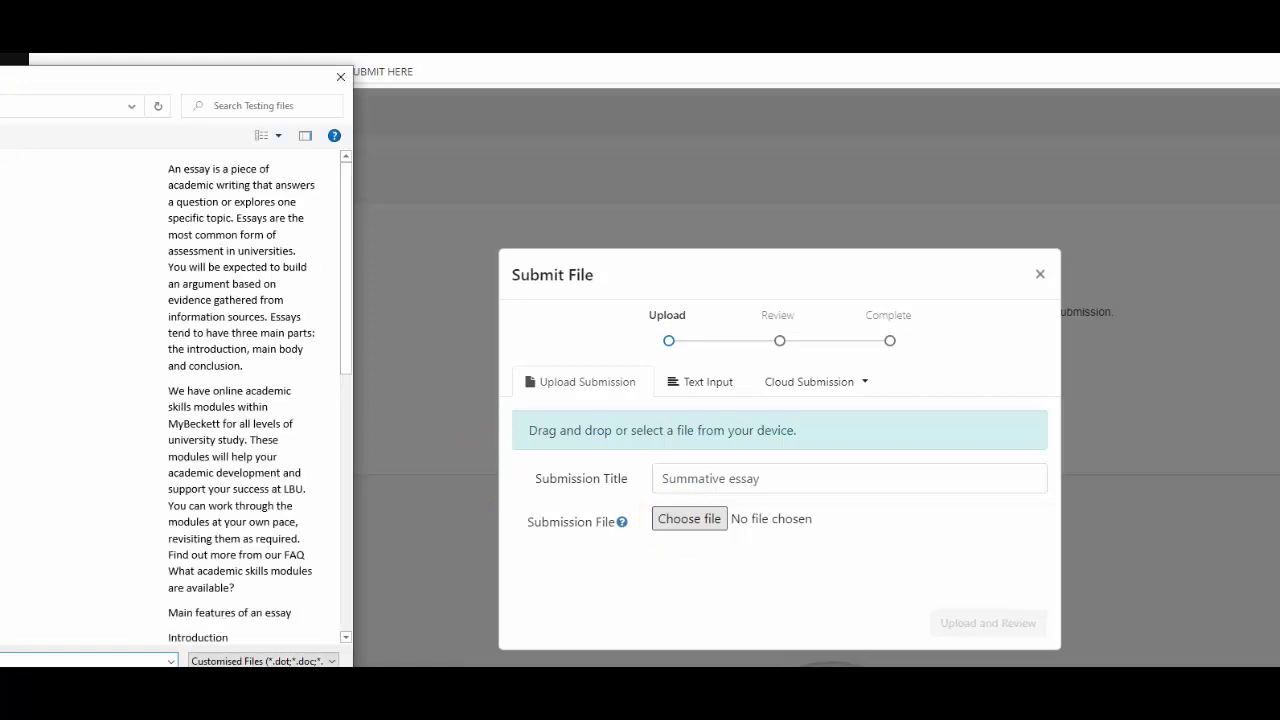
left_click(205, 662)
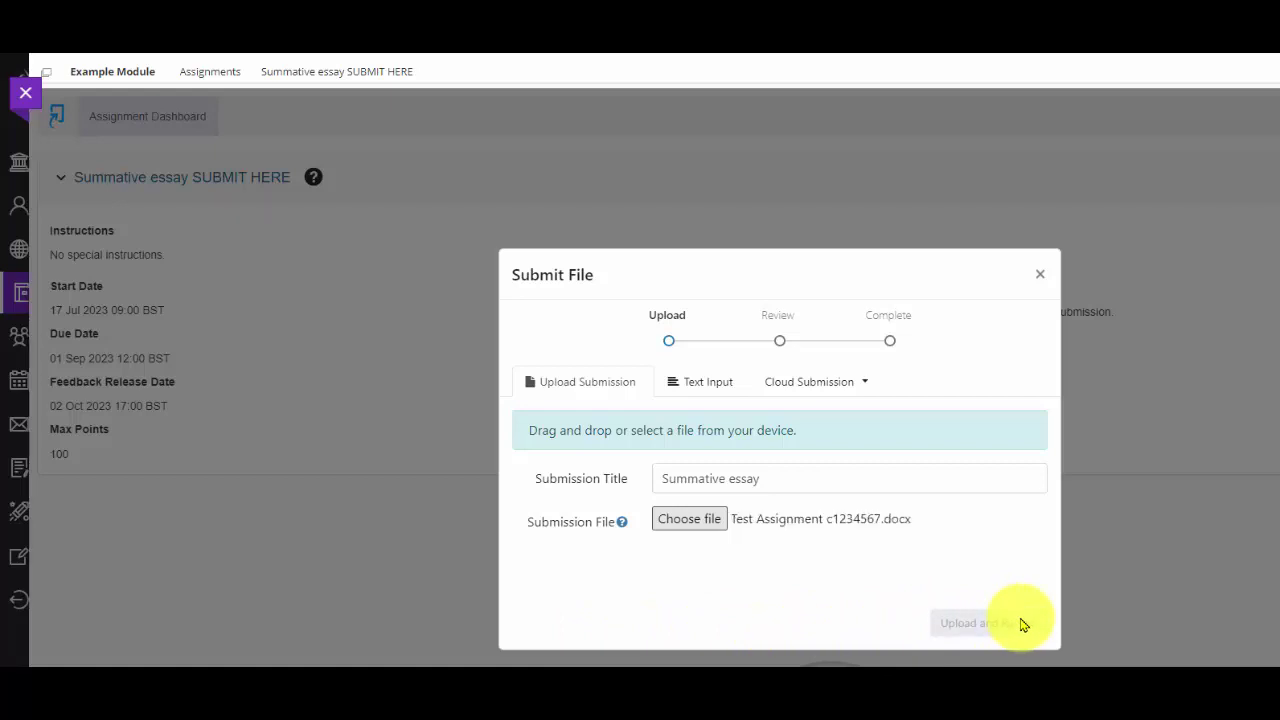
Upload the essay, review the preview, and submit it to Turnitin
left_click(982, 624)
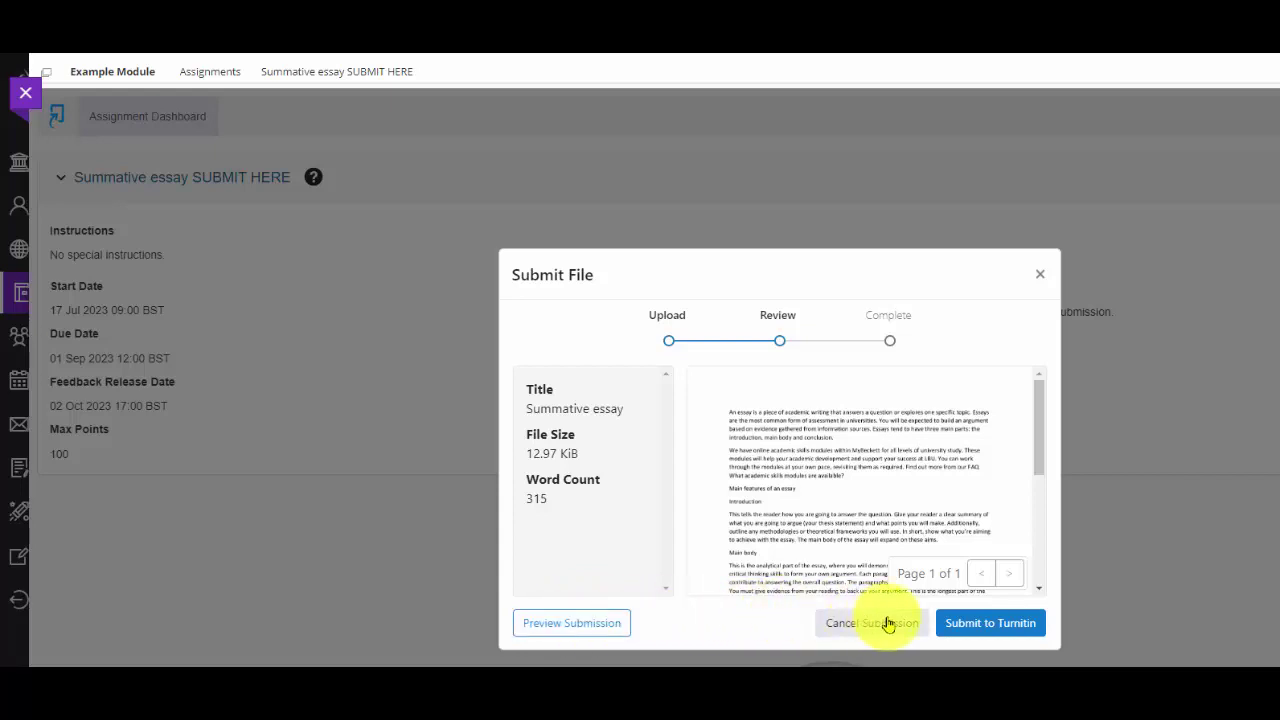
left_click(980, 622)
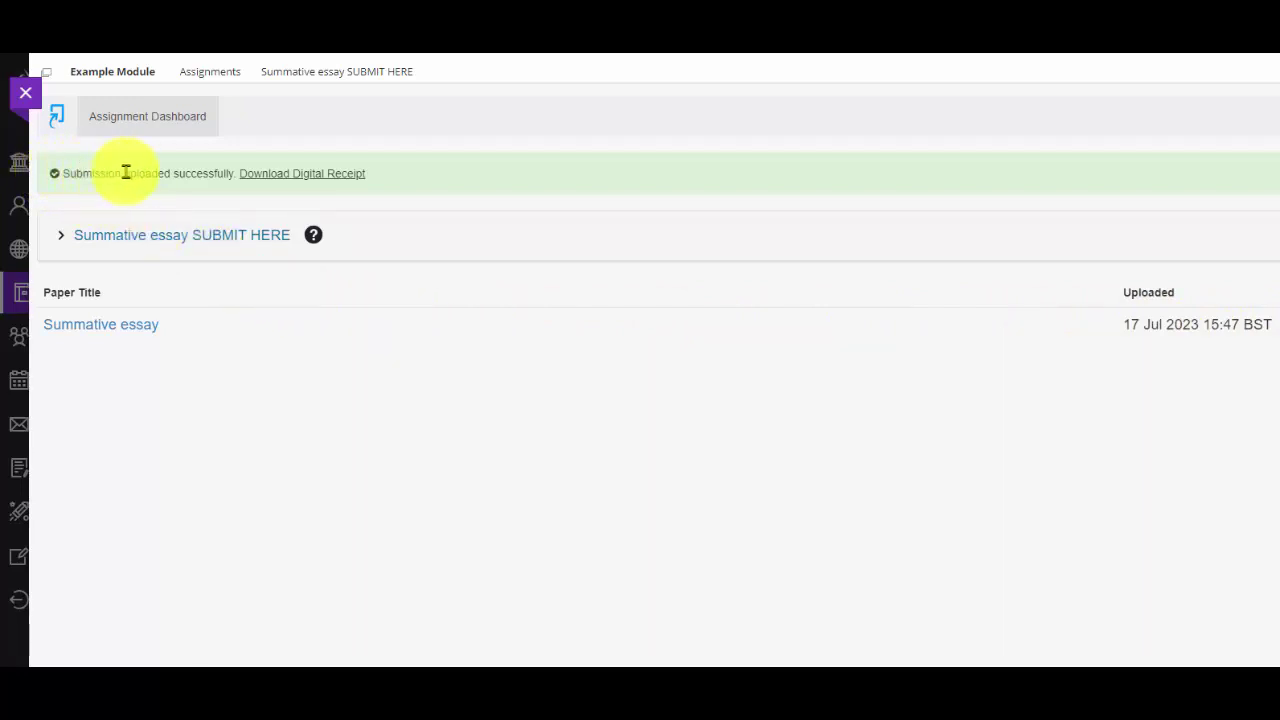
Download the digital receipt from the green success banner
left_click(337, 179)
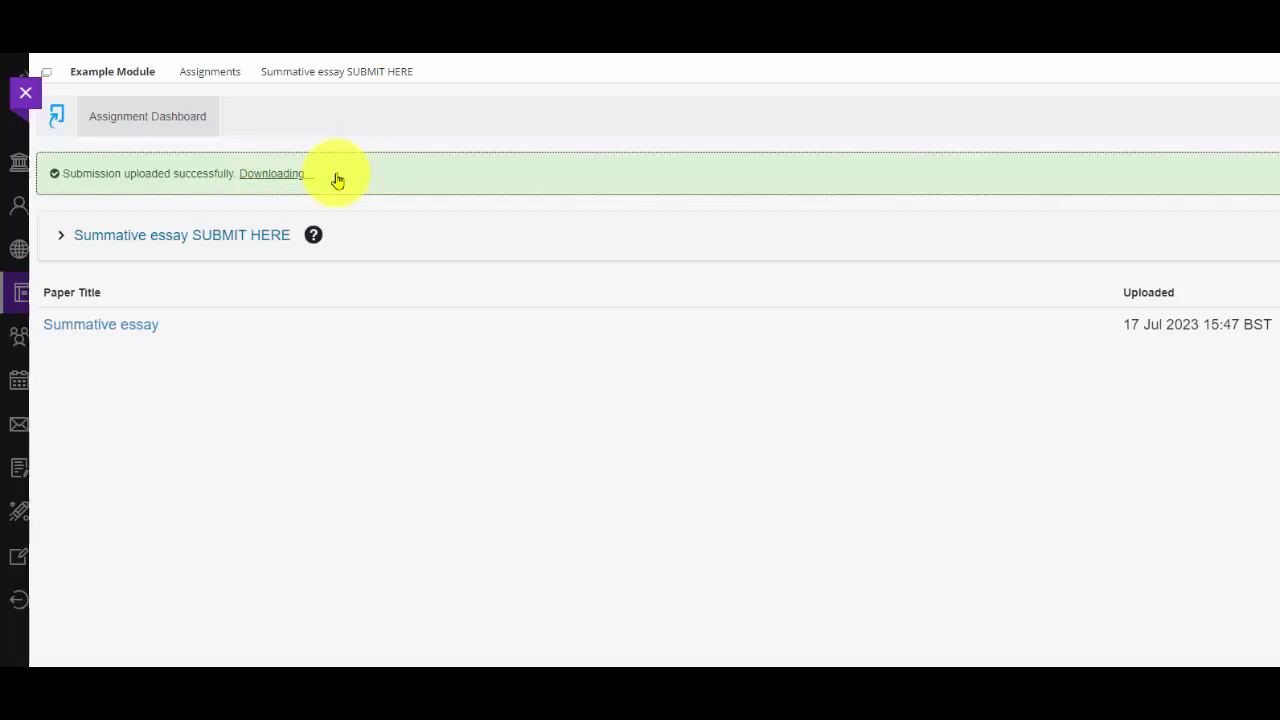